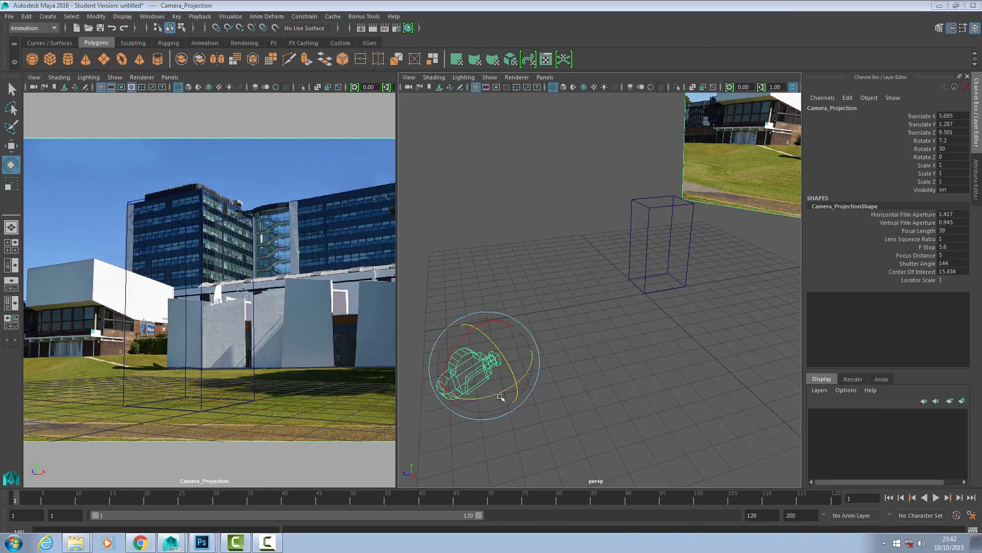
- Deselect the cube and create a locator at the scene origin
left_click(229, 203)
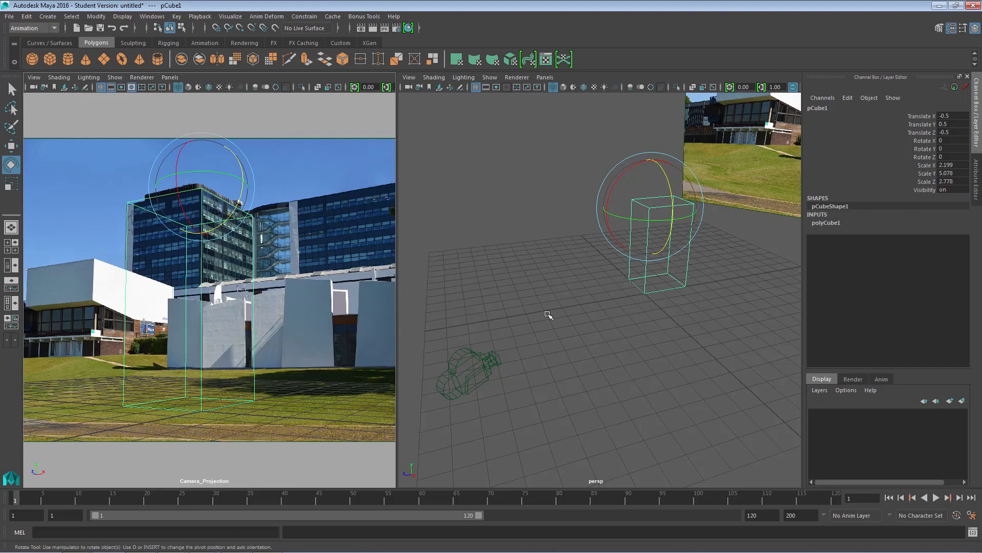
left_click(249, 118)
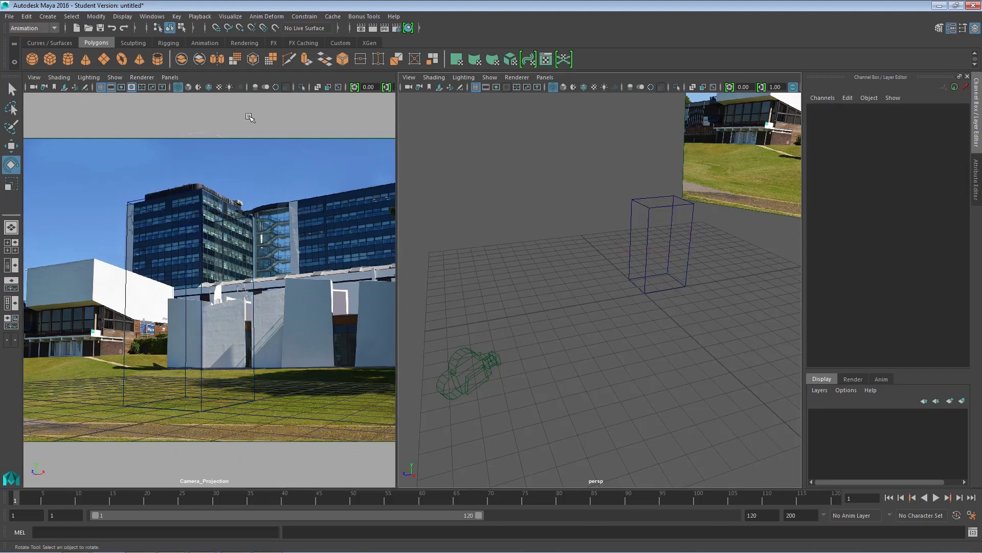
left_click(49, 18)
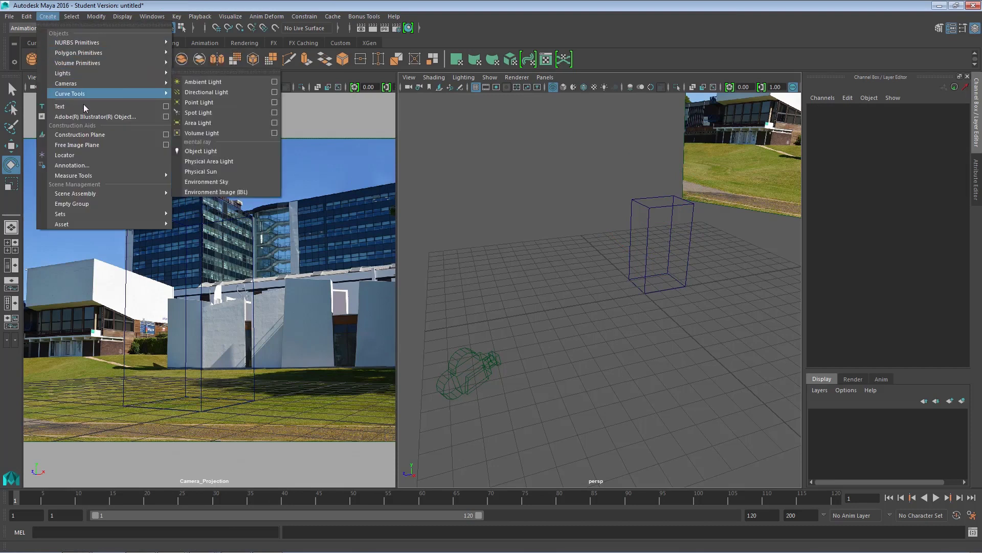
left_click(90, 155)
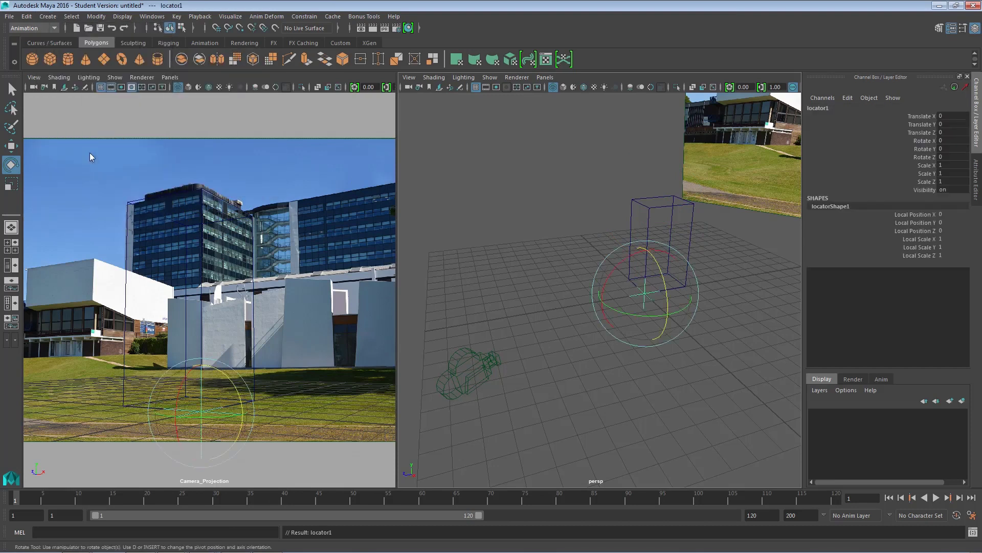
- Snap the locator straight up to the cube's top corner nearest the projection camera using vertex snapping
right_click_drag(657, 292, 727, 301, "alt")
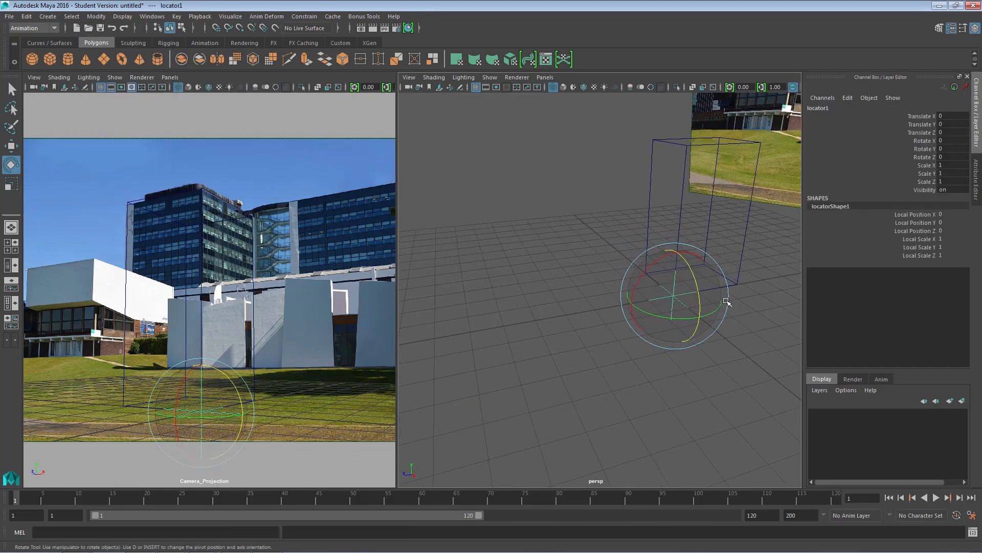
middle_click_drag(727, 301, 642, 340, "alt")
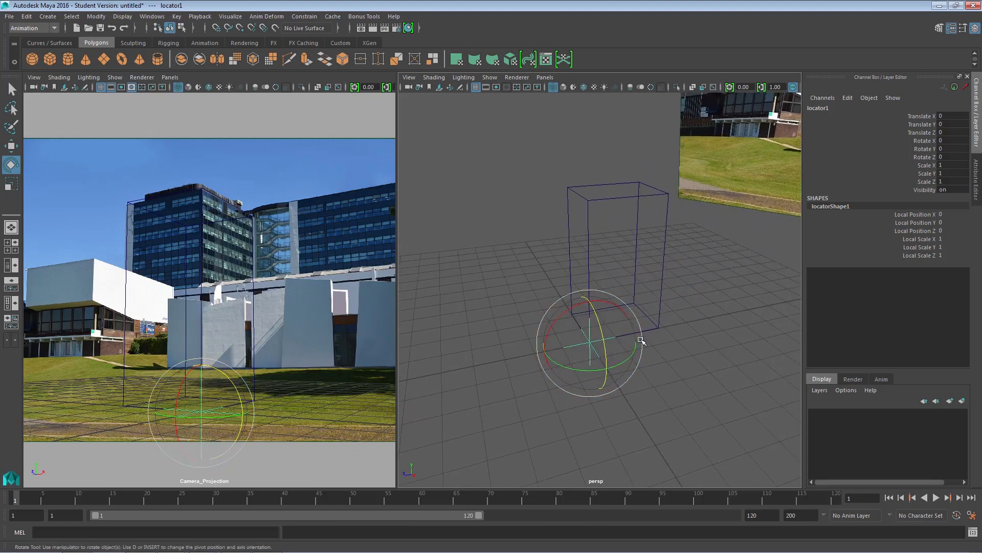
key("w")
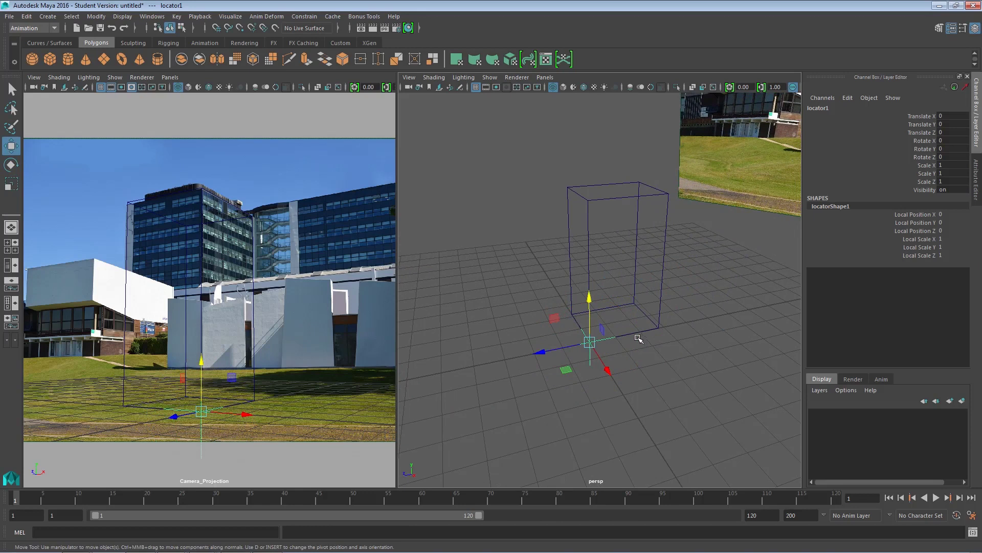
key("v")
left_click_drag(589, 335, 598, 231)
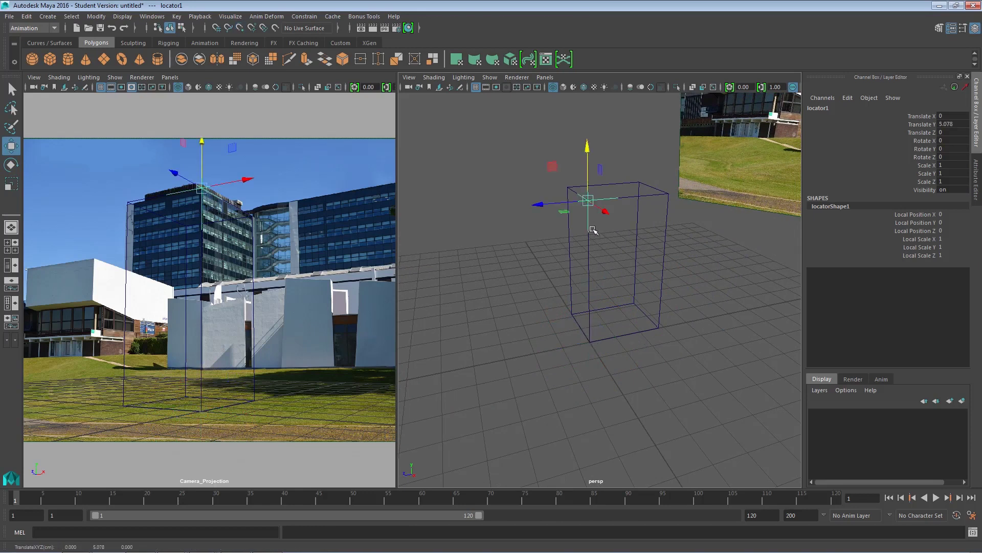
- Add an aim constraint that points the locator at the Camera_Projection camera
left_click_drag(590, 233, 636, 216, "alt")
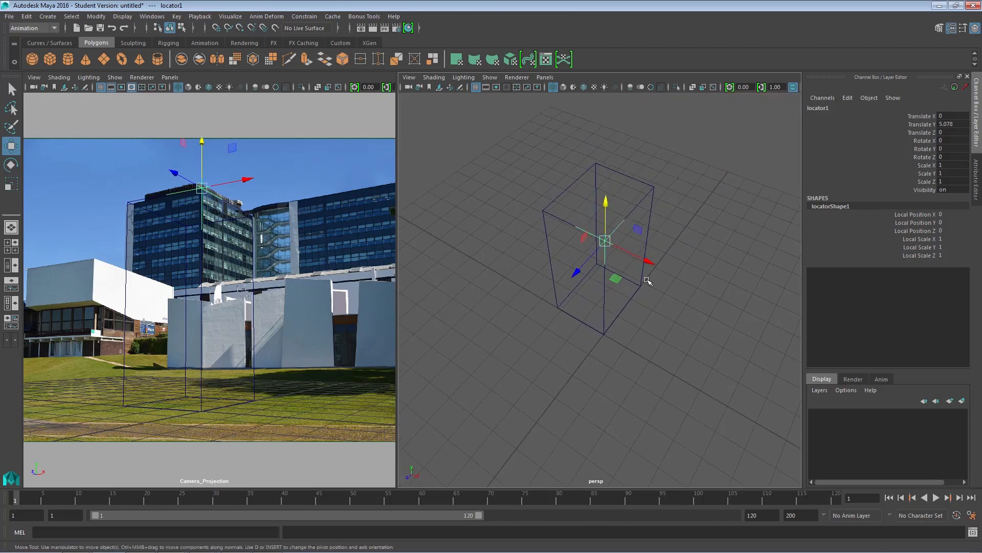
left_click_drag(647, 280, 609, 270, "alt")
right_click_drag(608, 272, 563, 276, "alt")
left_click_drag(563, 276, 658, 241, "alt")
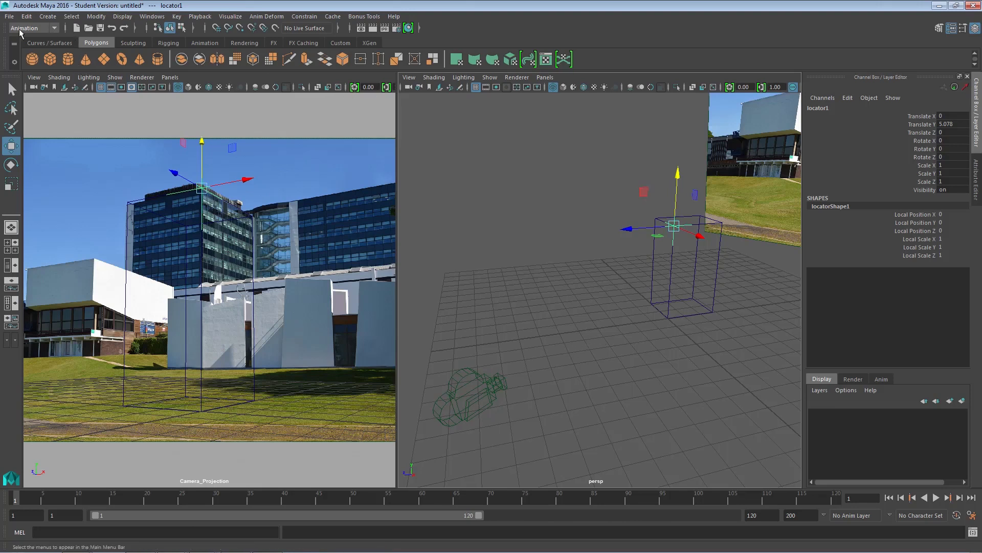
left_click(492, 386)
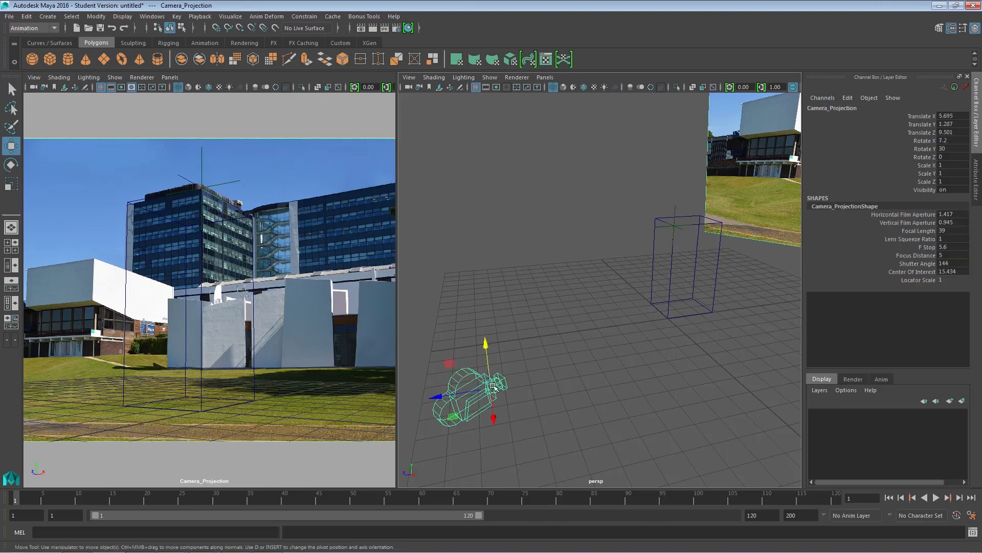
left_click(664, 227)
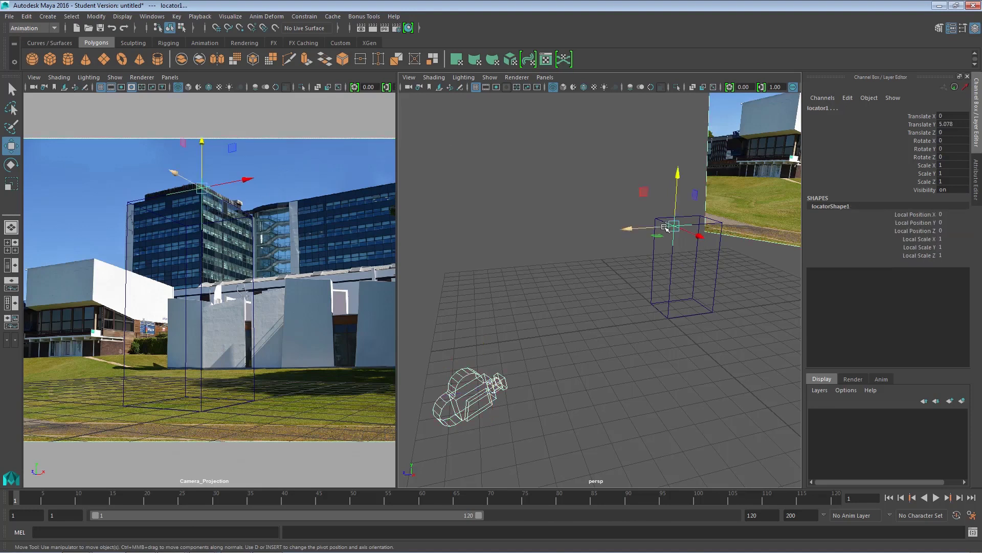
left_click(311, 19)
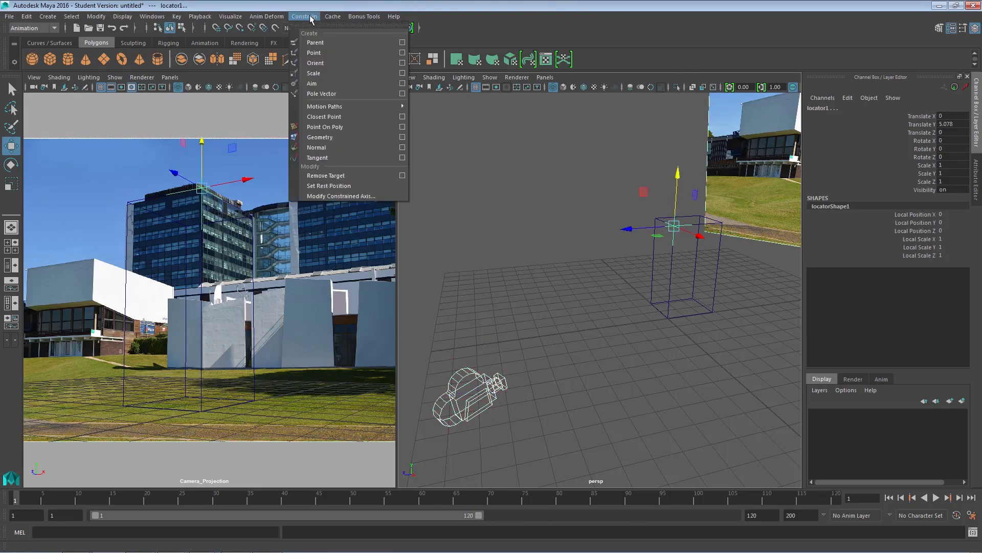
left_click(334, 85)
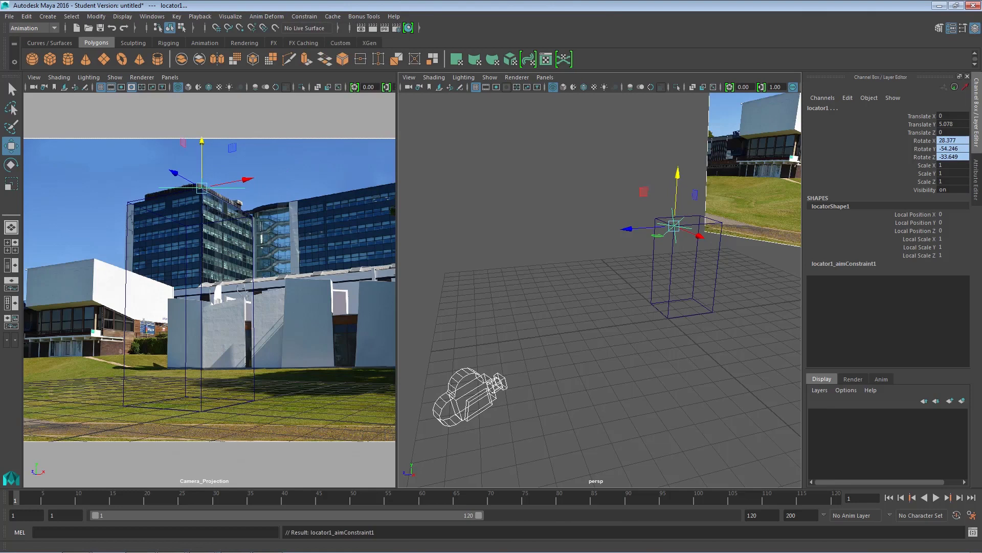
- Delete the aim constraint under locator1 in the Outliner and move the Outliner clear of the viewport
left_click_drag(827, 307, 607, 278)
left_click(561, 375)
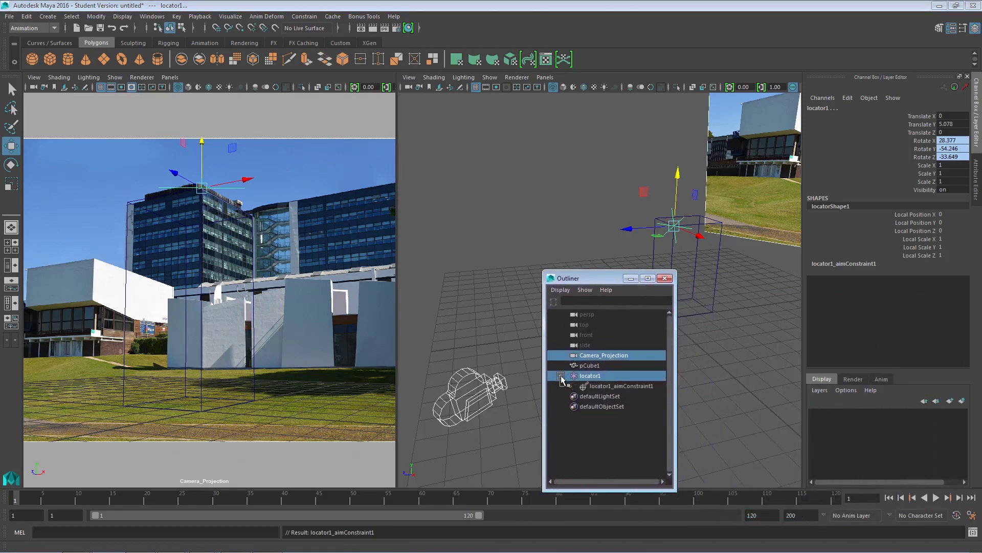
left_click(621, 386)
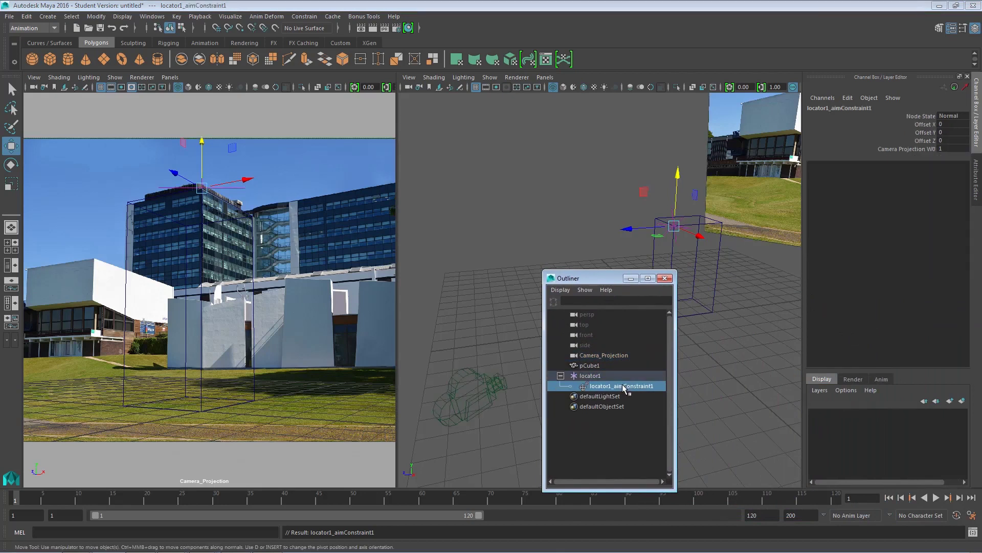
key("Delete")
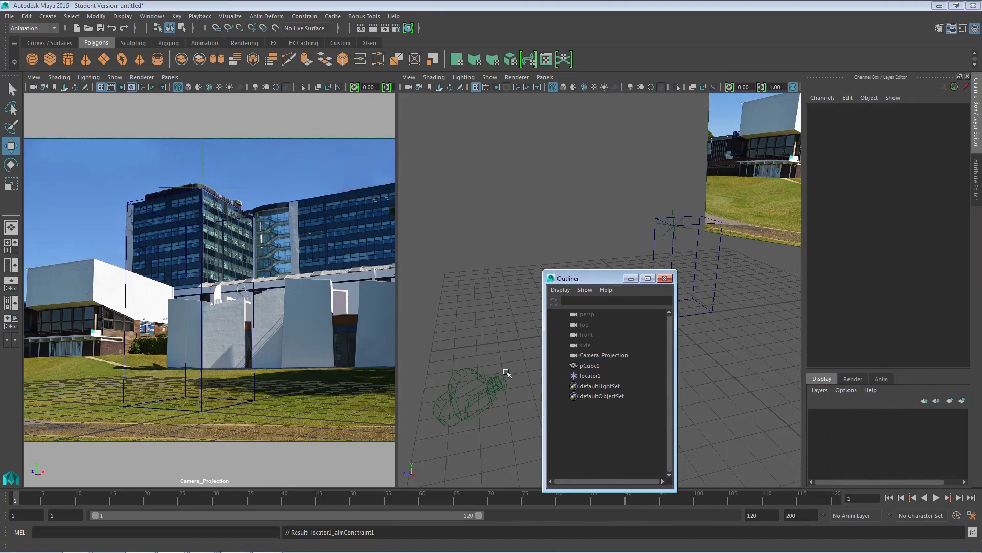
left_click_drag(587, 279, 865, 263)
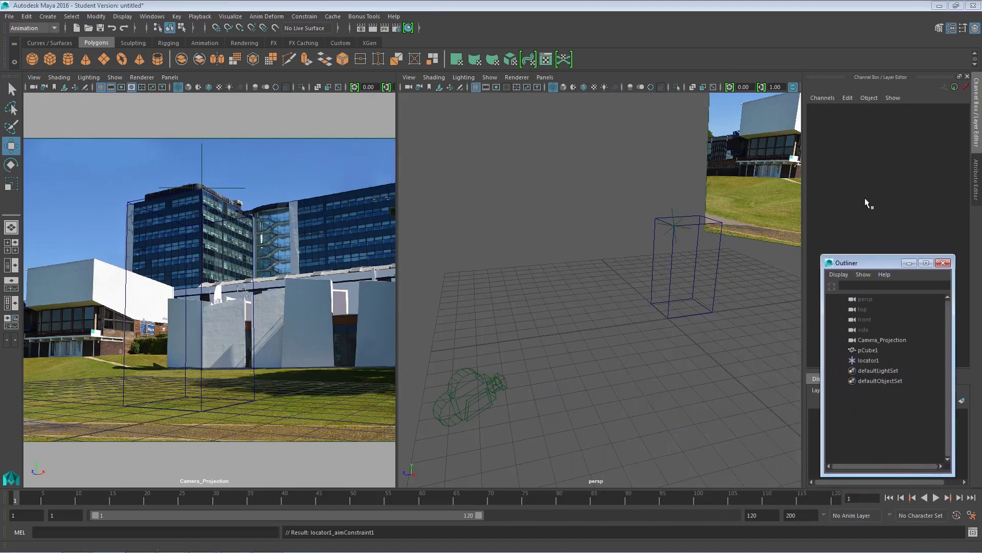
left_click(669, 233)
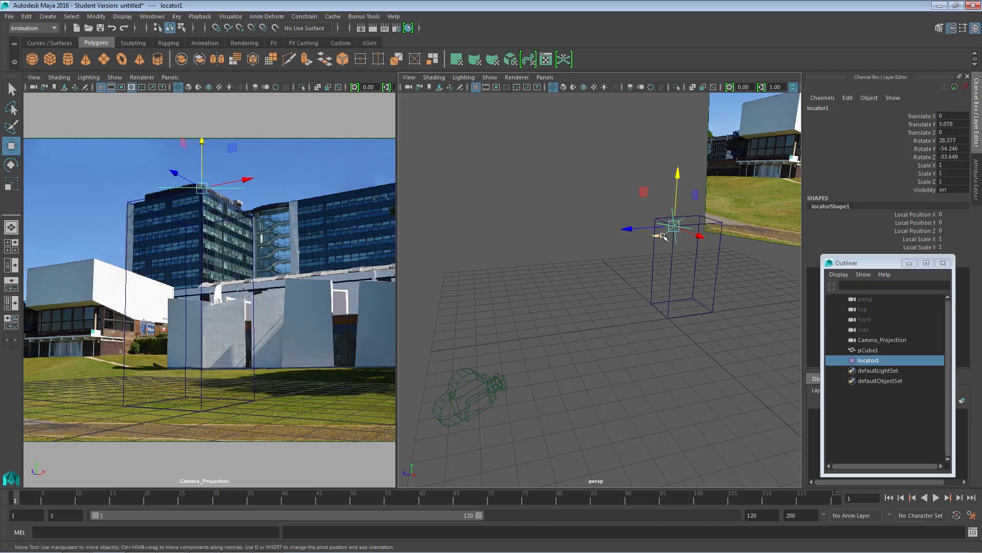
key("e")
left_click_drag(696, 246, 694, 247)
key("ctrl+z")
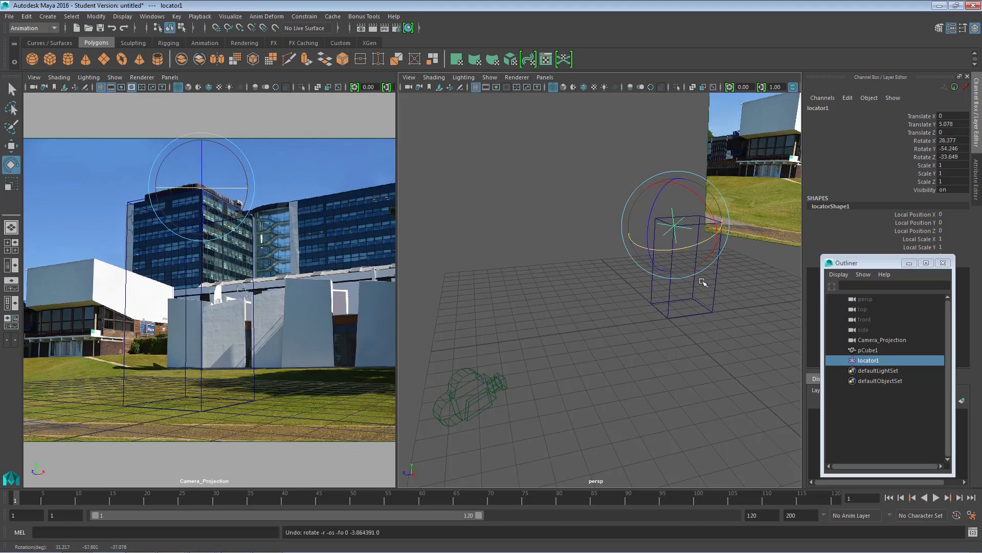
- Parent the Camera_Projection camera to the locator
left_click(504, 393)
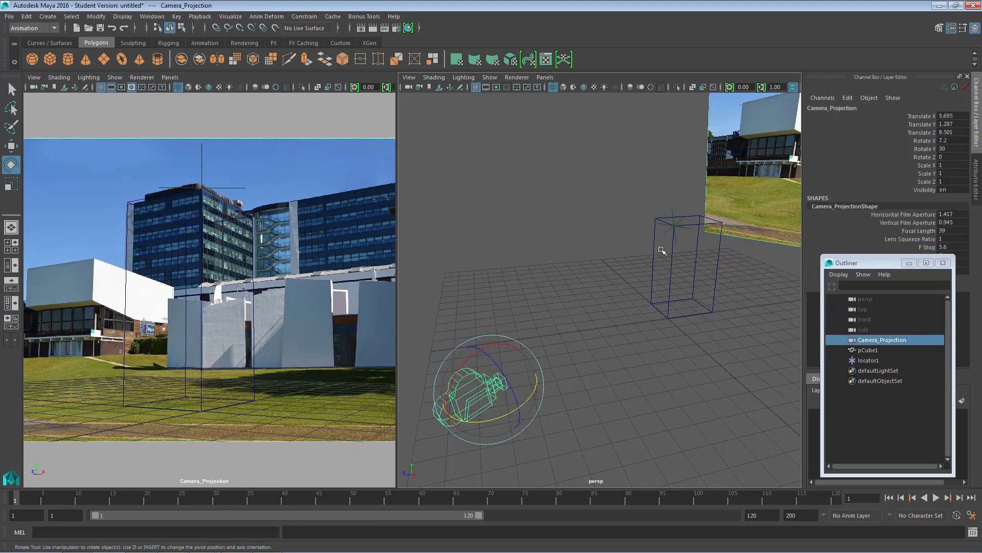
left_click(669, 233, "shift")
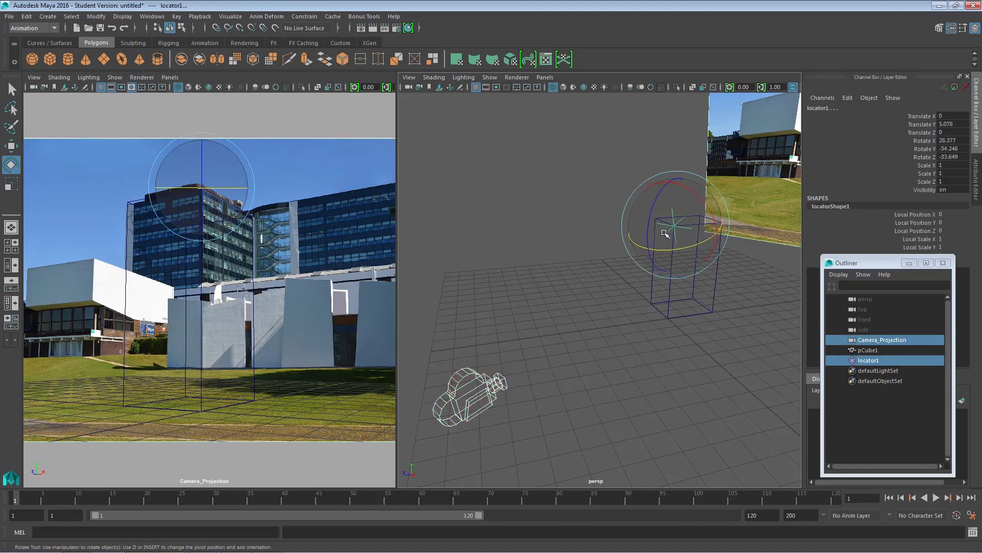
key("p")
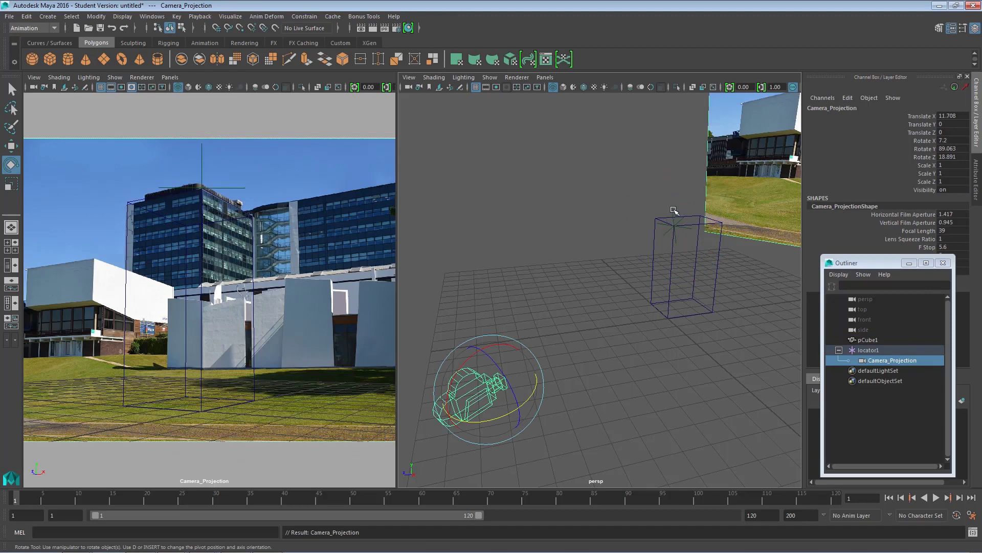
- Try rotating the locator about its X and Y axes to swing the parented camera, undoing each rotation
left_click(673, 212)
key("r")
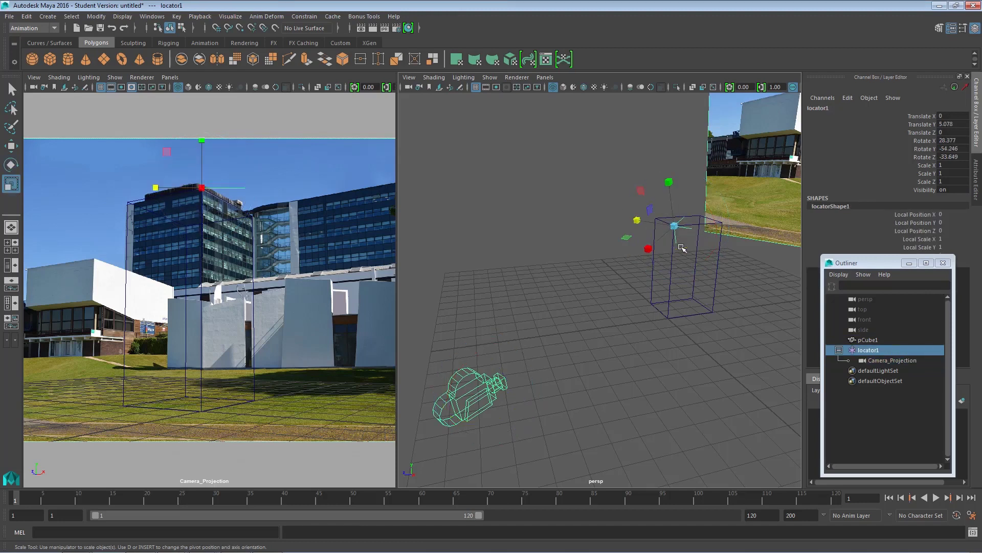
key("e")
left_click_drag(690, 247, 712, 215)
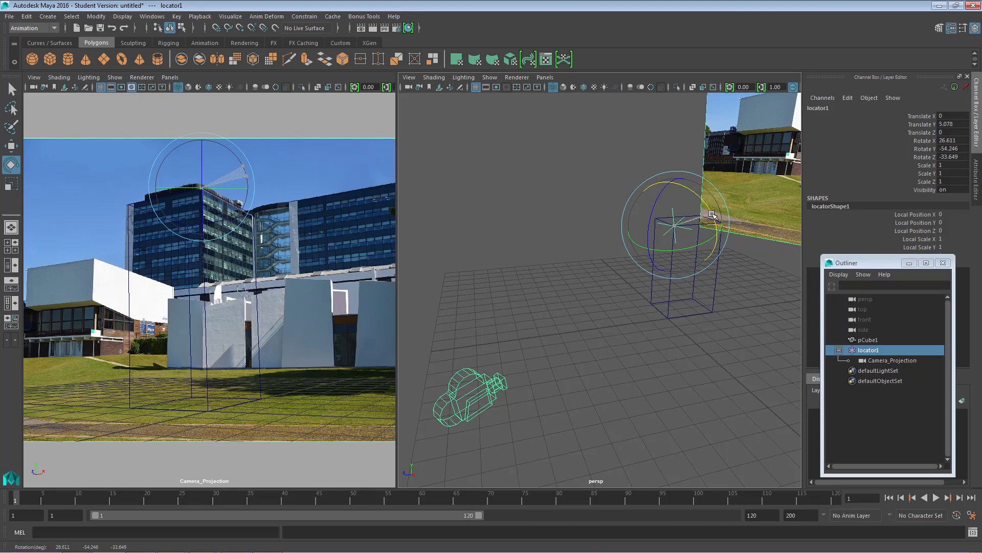
key("ctrl+z")
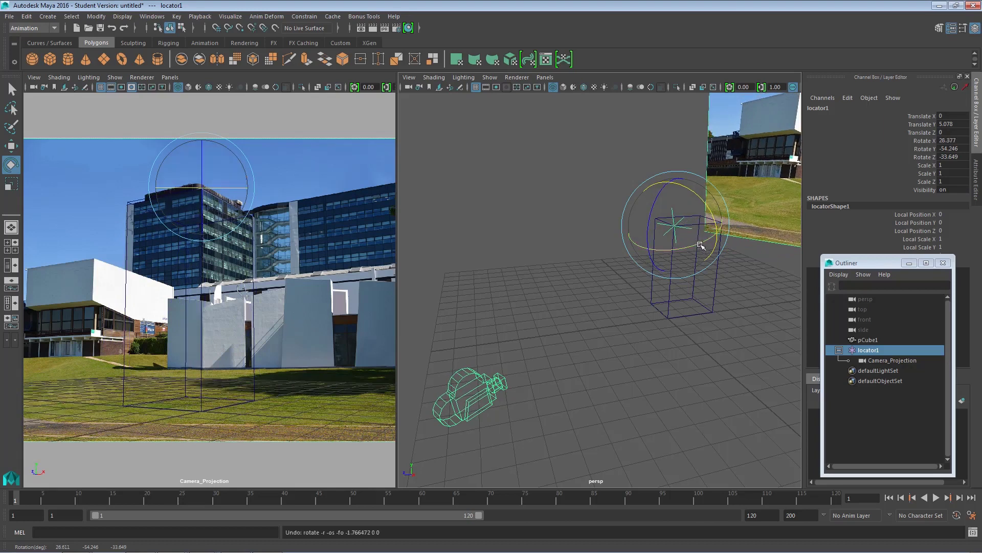
mouse_move(700, 245)
left_mouse_down()
mouse_move(719, 253)
mouse_move(686, 251)
left_mouse_up()
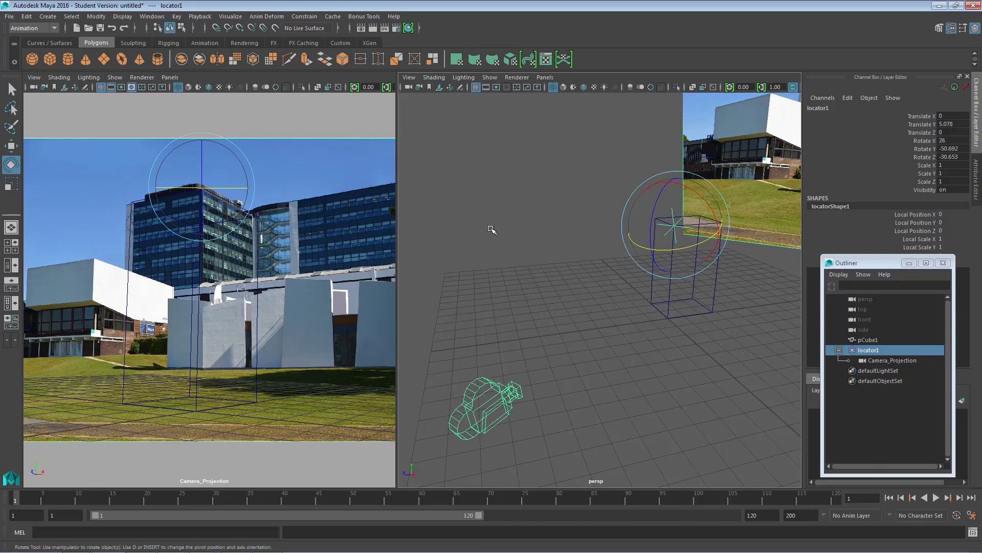
key("ctrl+z")
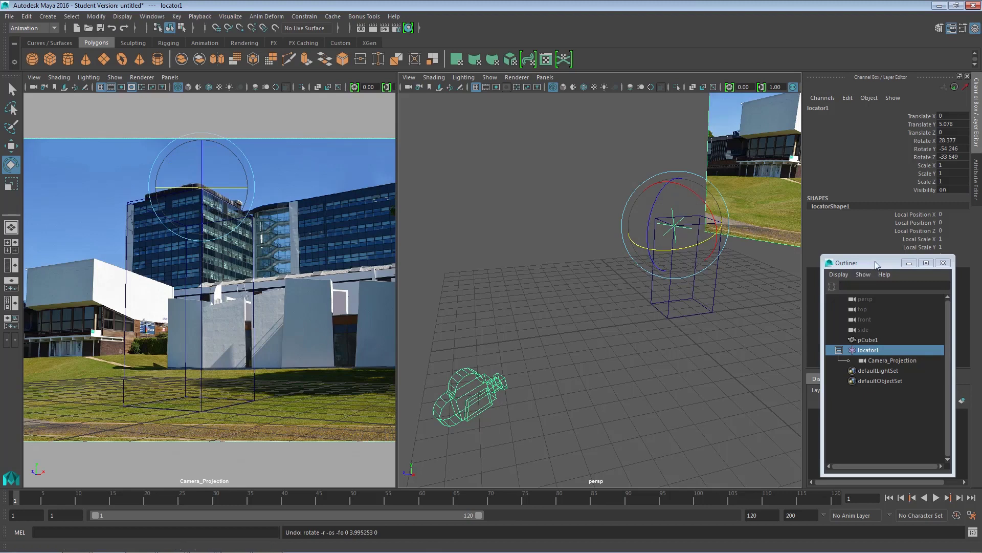
- Group the locator and its camera, and snap the group's pivot to the locator at the cube's top corner
left_click_drag(860, 265, 585, 333)
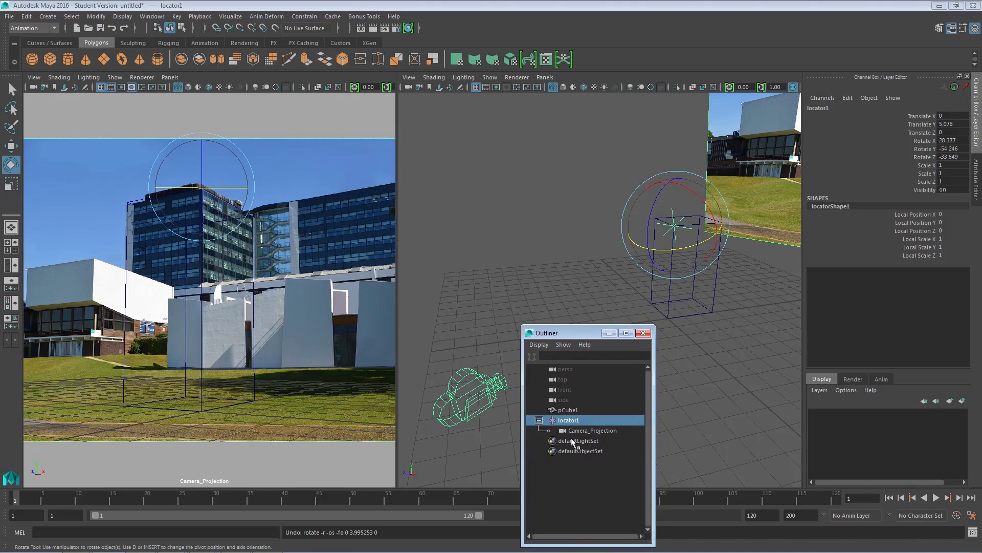
key("ctrl+g")
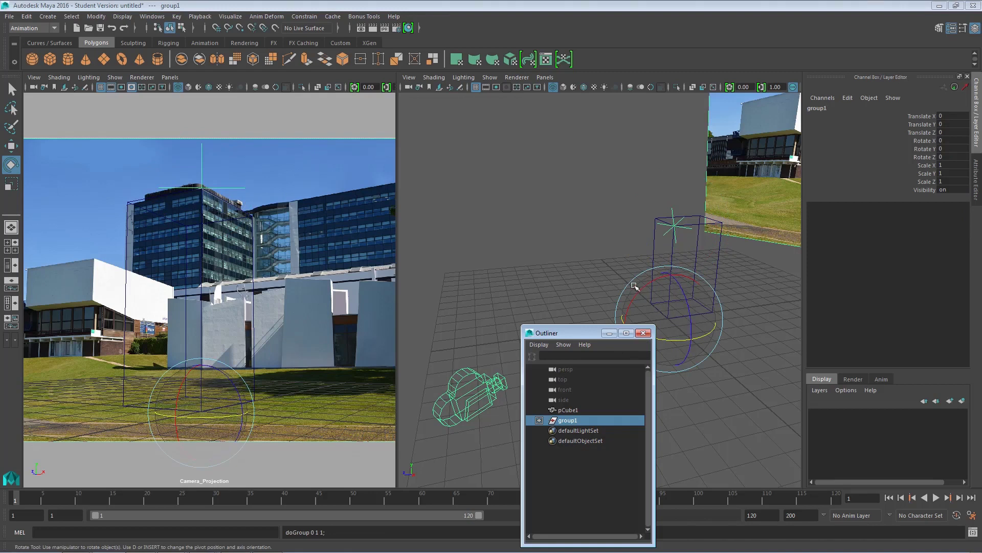
key("Insert")
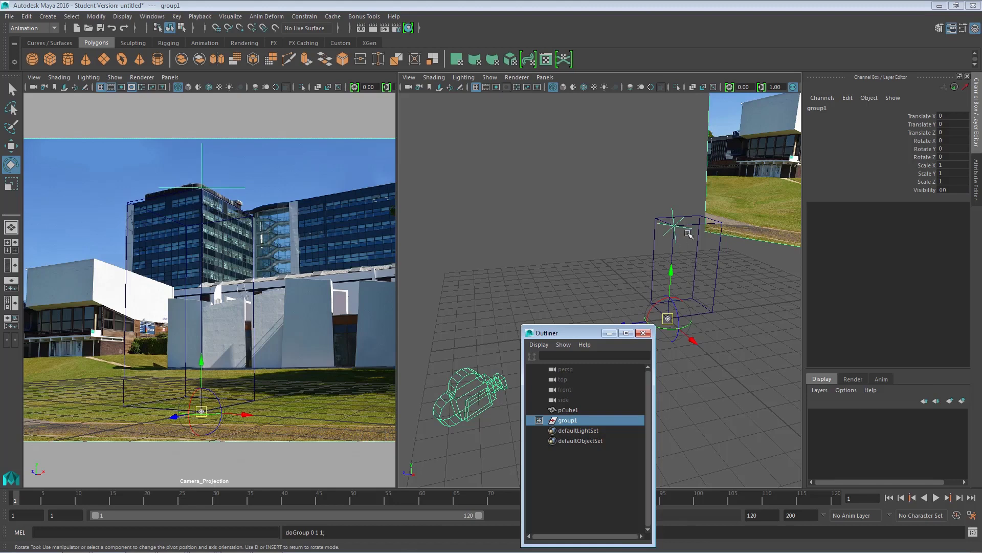
key("v")
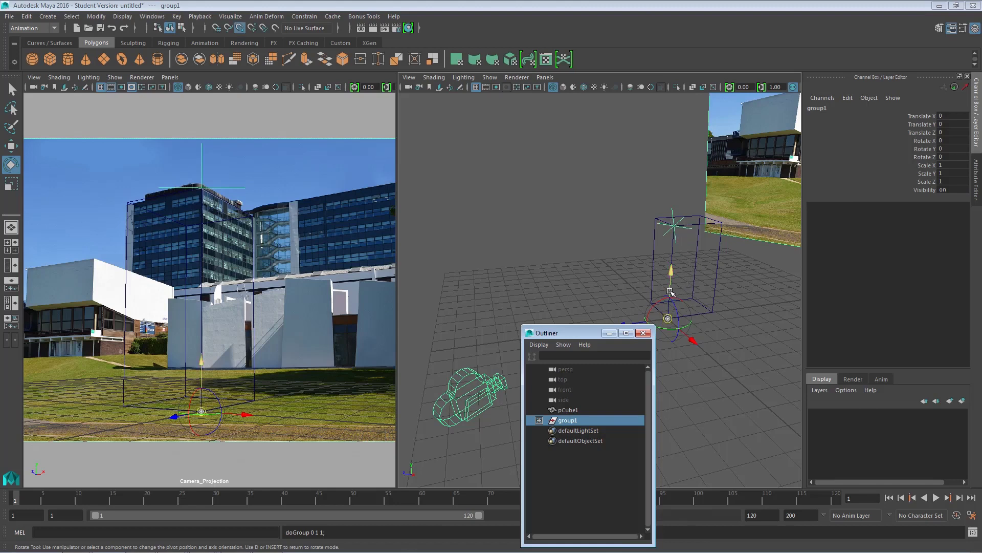
left_click_drag(671, 292, 676, 251)
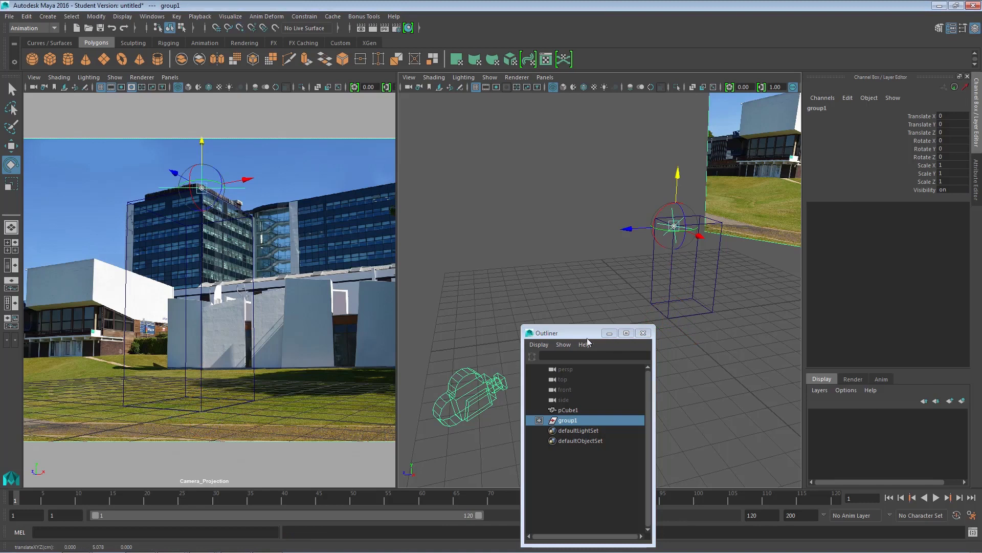
left_click(539, 420)
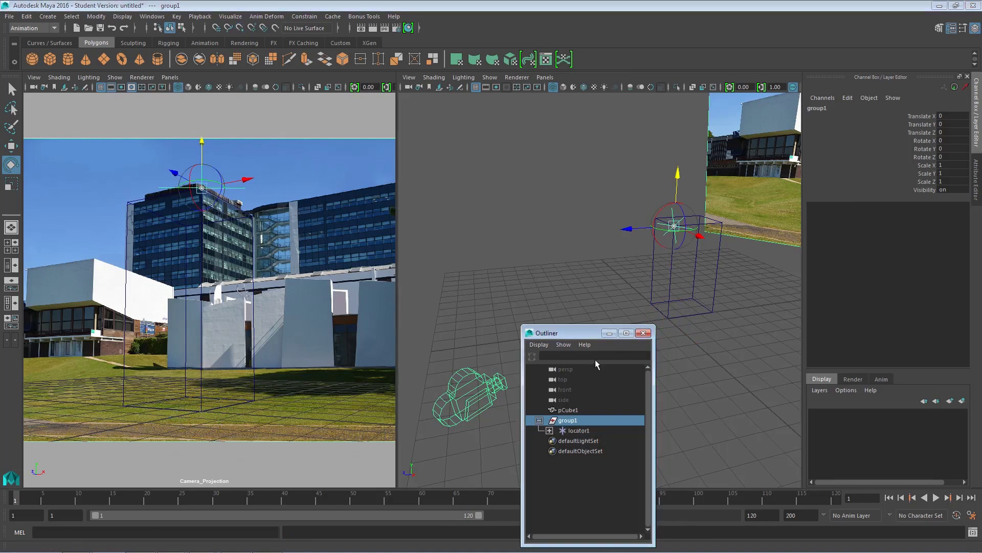
left_click_drag(570, 334, 628, 337)
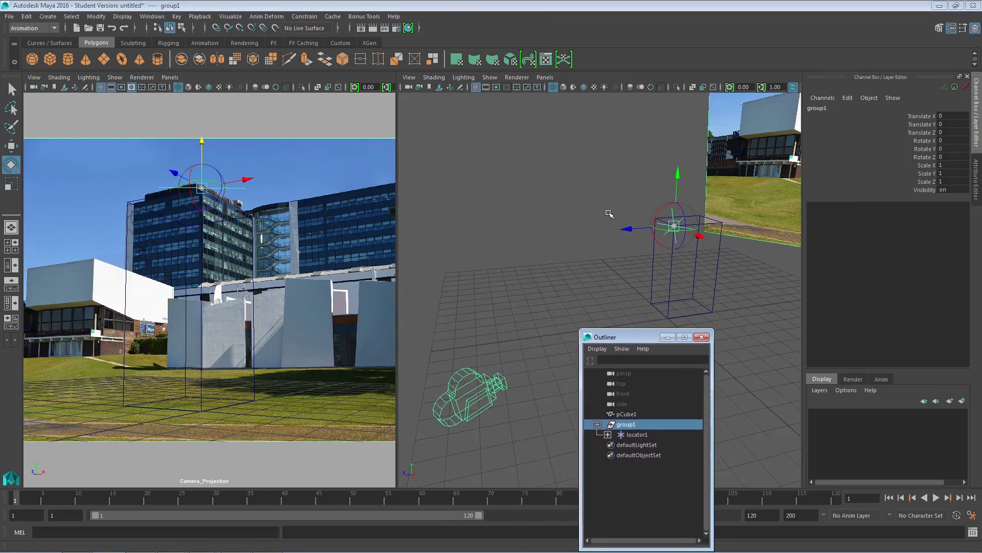
- Rotate group1 to about X 2.4, Y 4.1, Z -0.05, and scale pCube1 to about X 2.357 and Z 2.59 to fit the building
left_click_drag(699, 221, 642, 207)
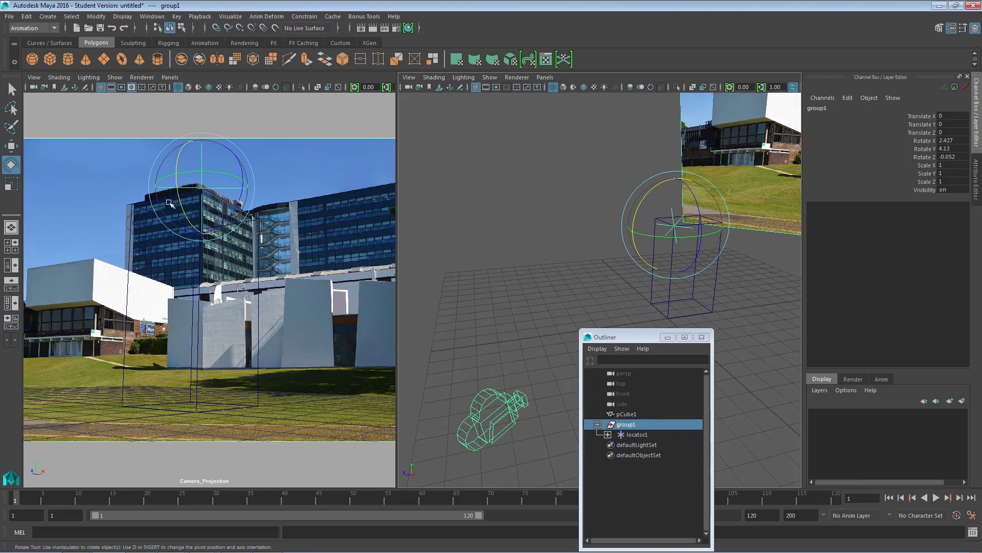
left_click(627, 415)
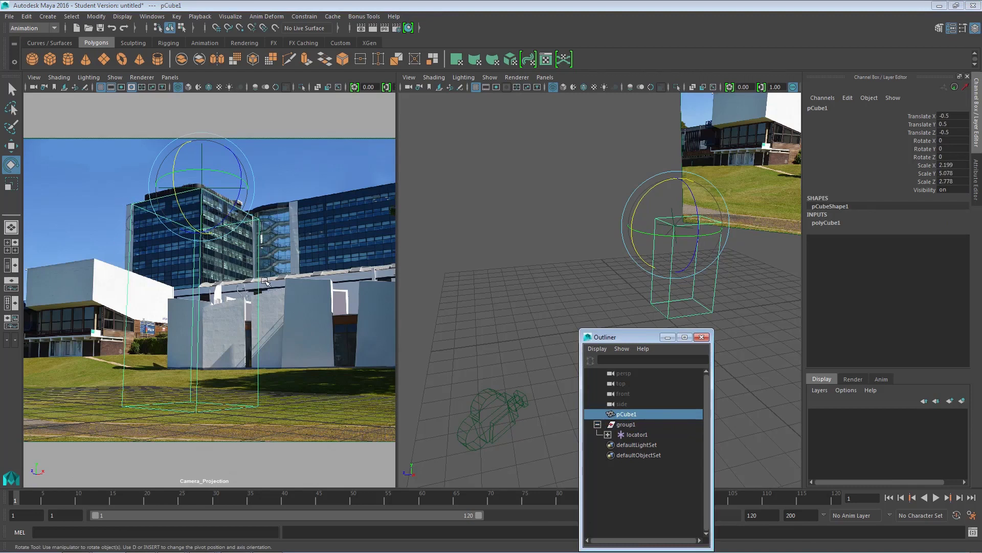
key("r")
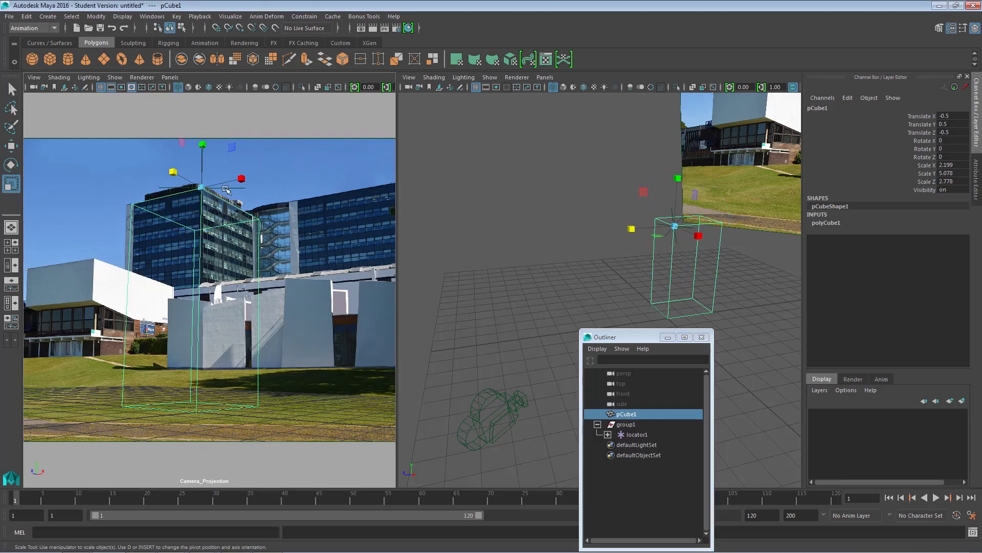
left_click_drag(241, 179, 244, 178)
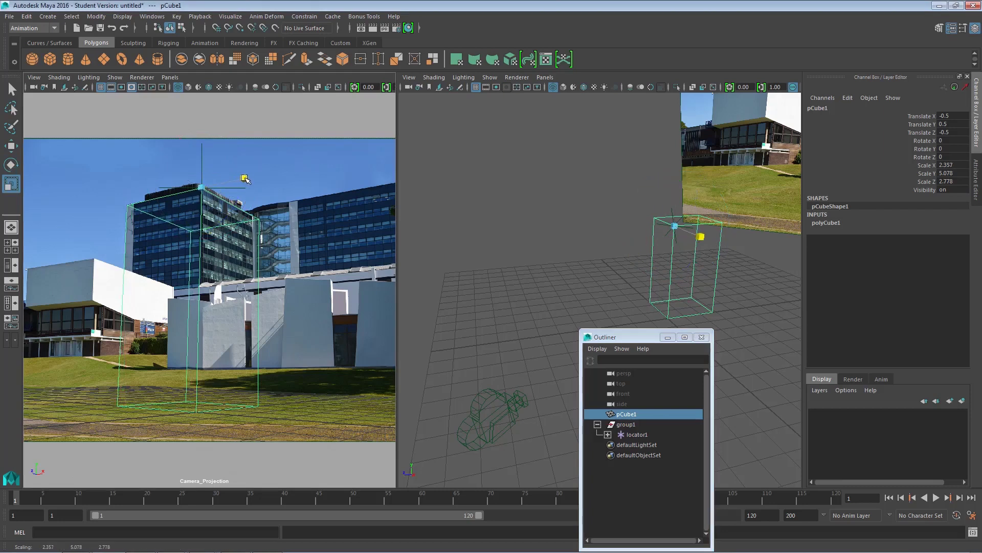
left_click_drag(173, 176, 173, 182)
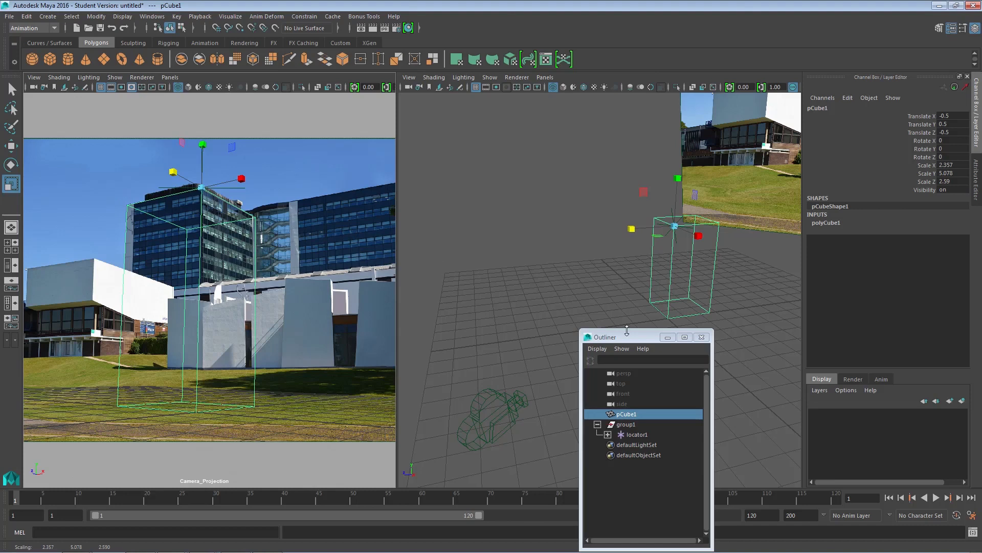
- Select Camera_Projection under locator1 in the Outliner and key all its translate, rotate and scale channels at frame 1
left_click_drag(620, 343, 477, 148)
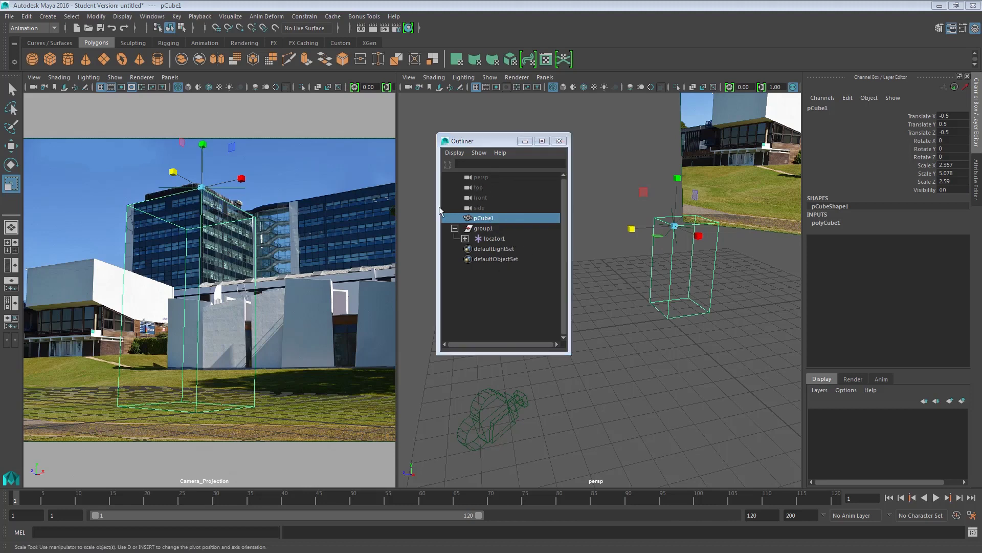
left_click(465, 239)
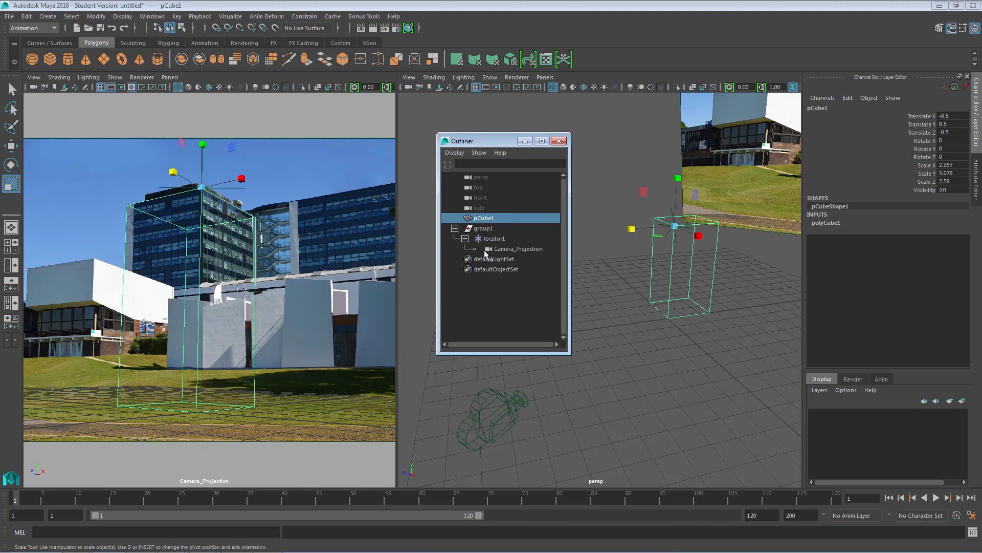
left_click(529, 250)
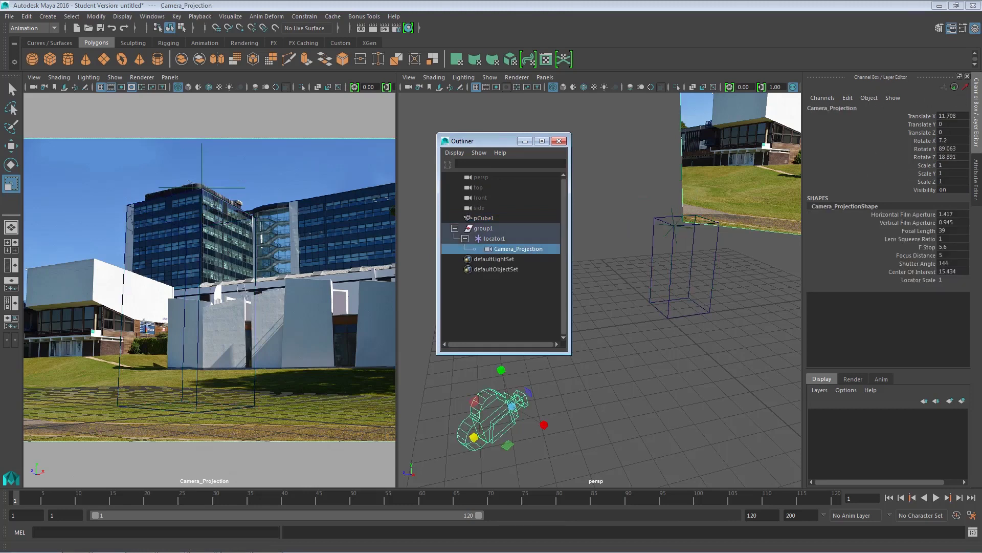
left_click(922, 117)
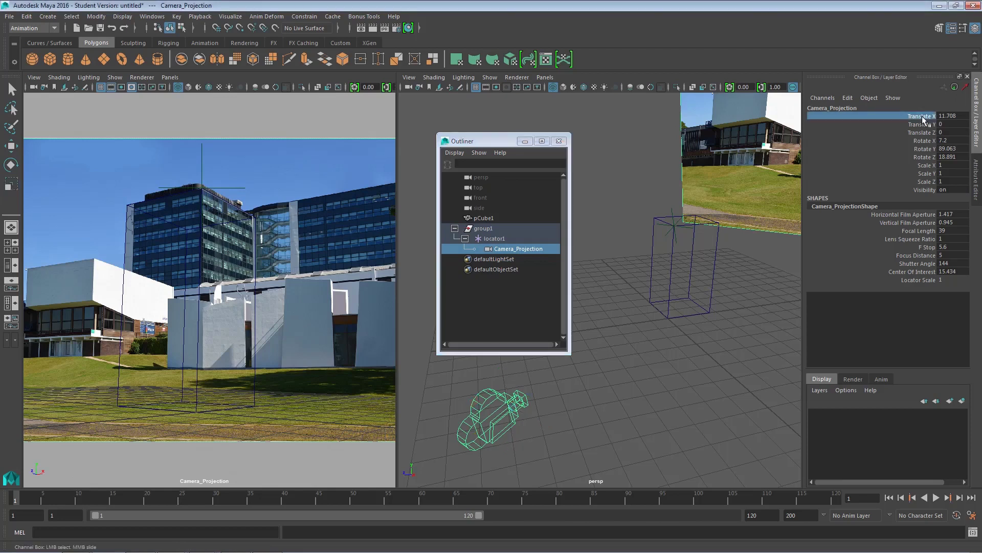
left_click(928, 183, "shift")
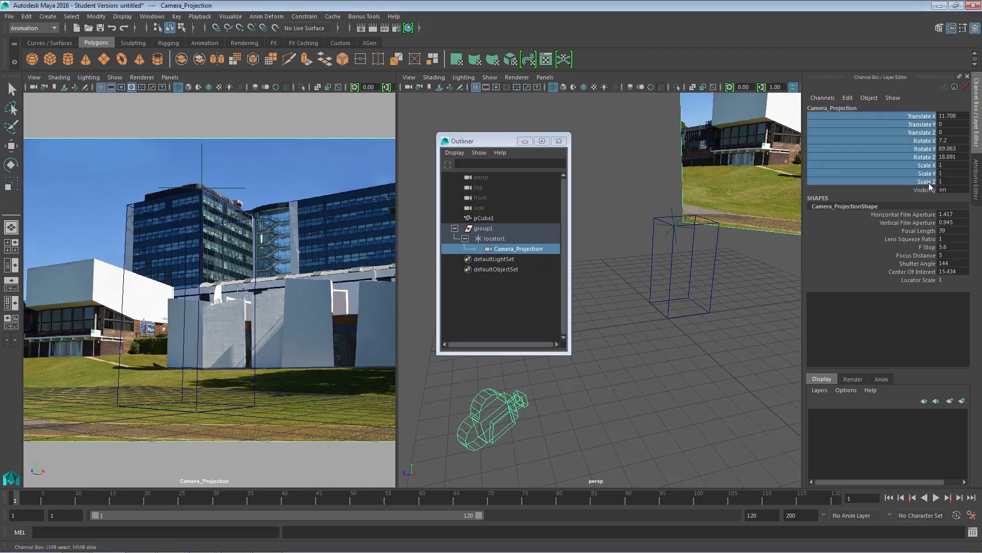
right_click(919, 126)
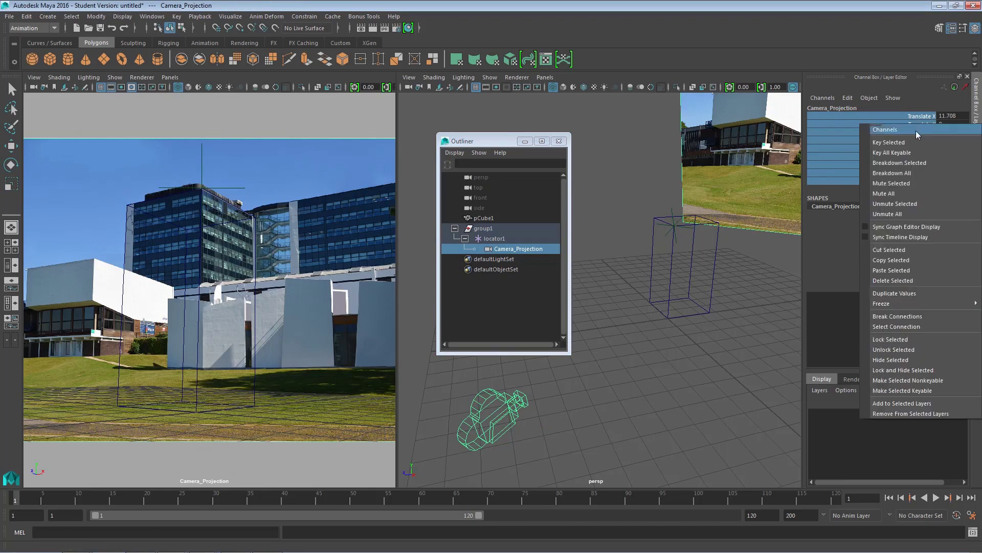
left_click(911, 143)
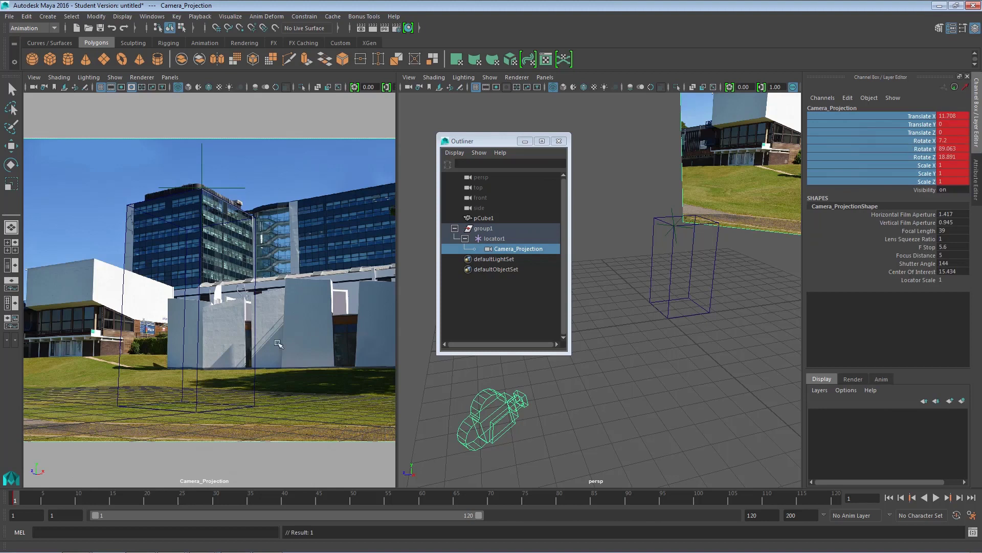
- Test the keyed camera by orbiting the Camera_Projection view off its match and returning to frame 1 to restore the pose
left_click_drag(231, 364, 216, 330, "alt")
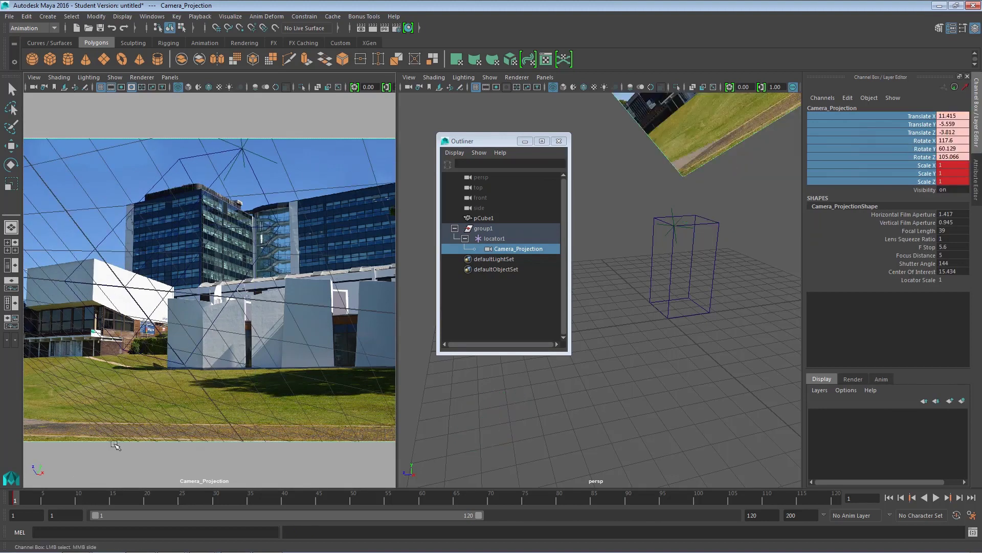
left_click(20, 496)
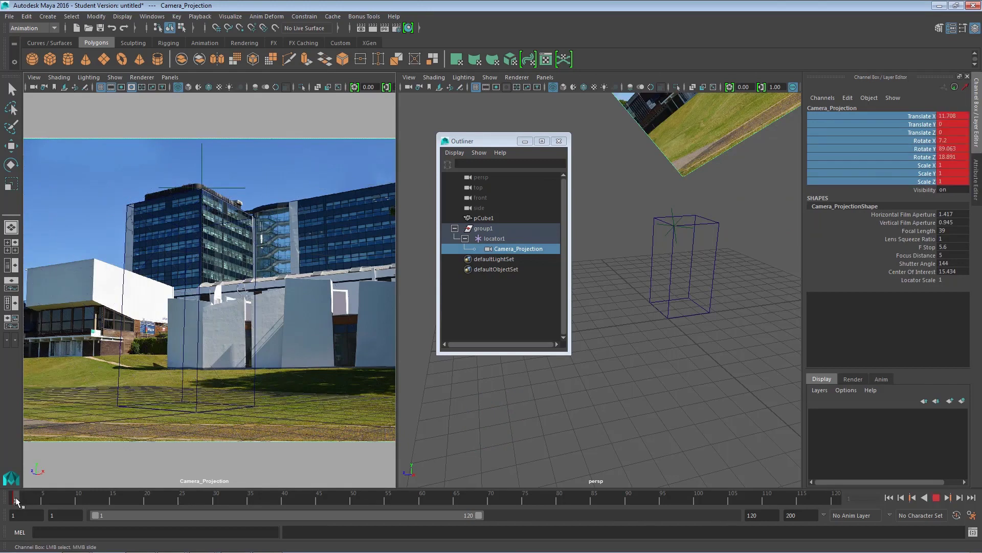